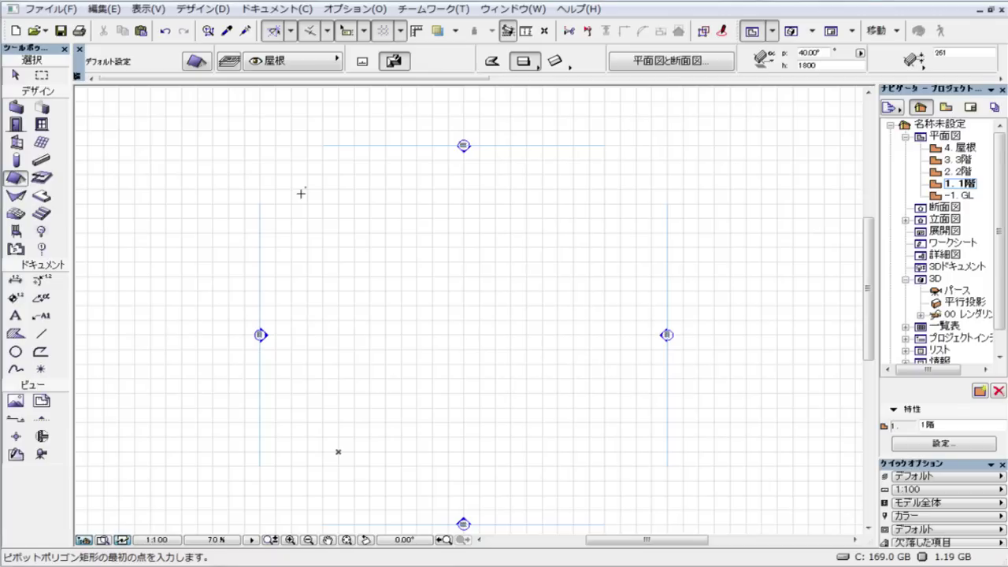
# - Draw a 19000×11000 gable roof, then an 18000×20000 roof at height 3000, and view in 3D
pyautogui.click(307, 189)
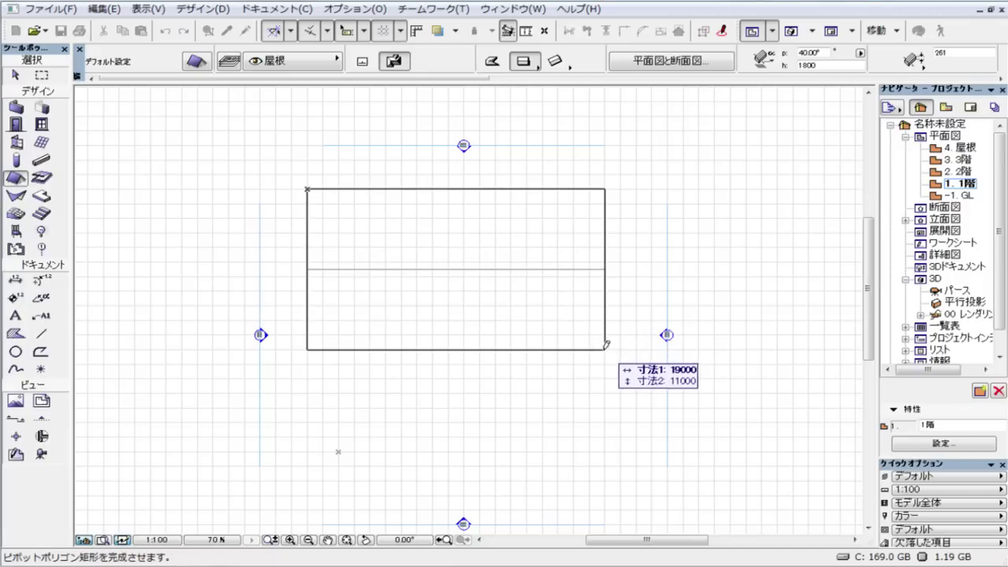
pyautogui.click(621, 363)
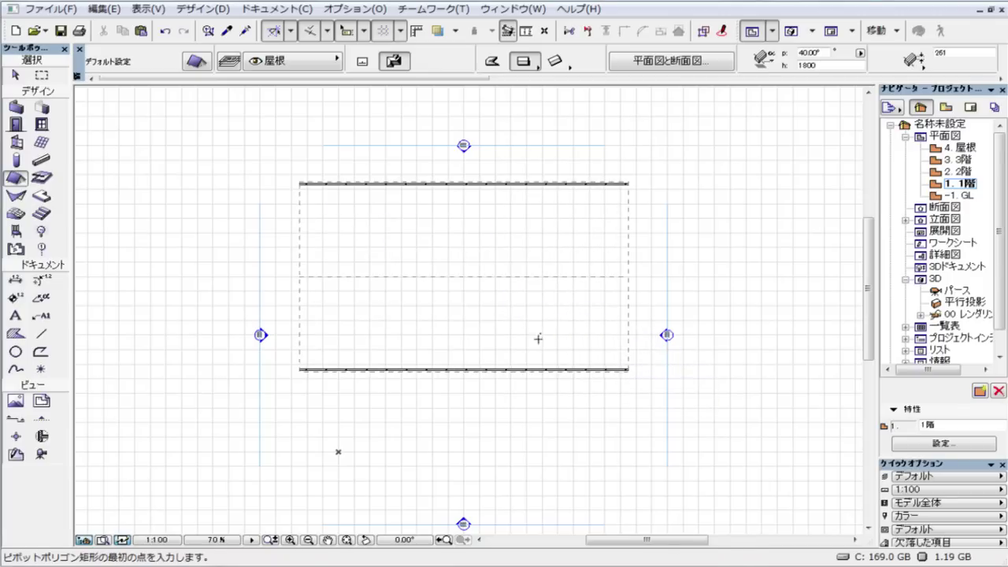
pyautogui.click(819, 64)
pyautogui.write('30')
pyautogui.write('00')
pyautogui.click(338, 130)
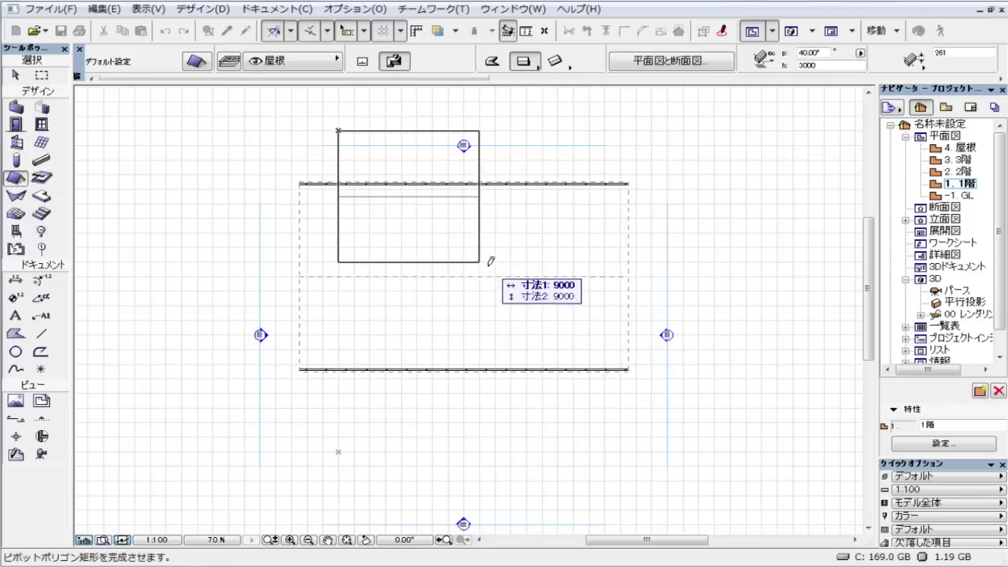
pyautogui.click(626, 422)
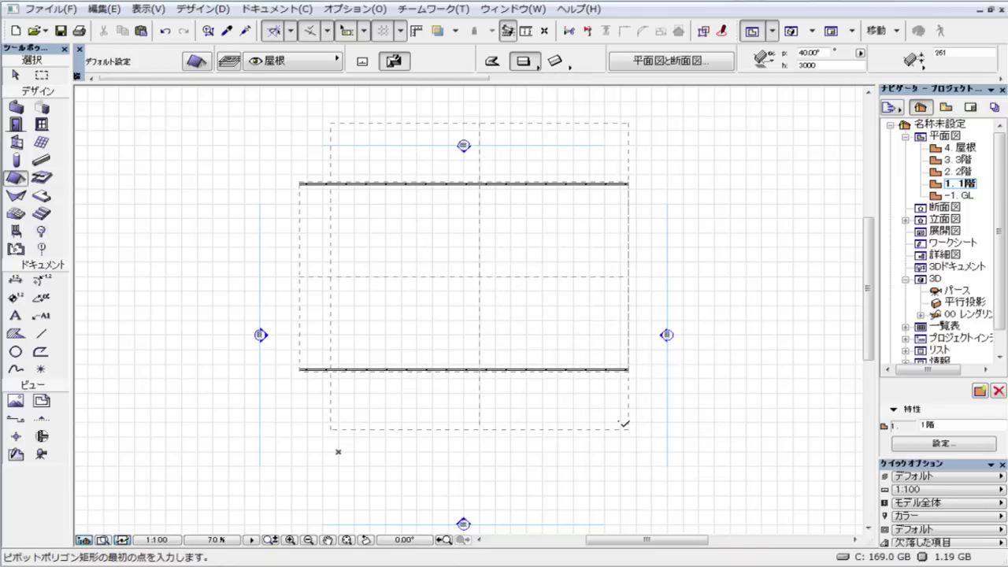
pyautogui.press('F3')
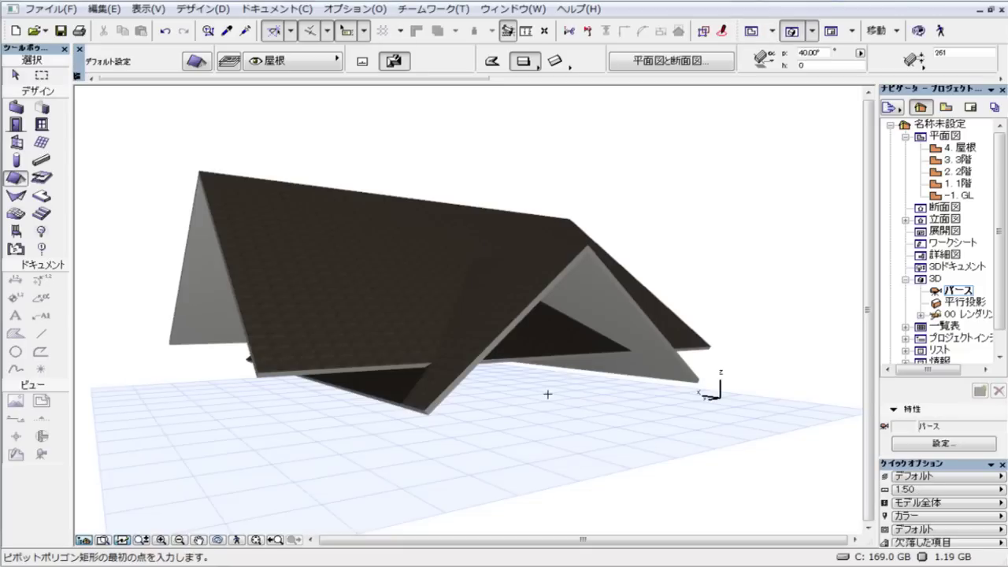
# - Turn on Design > Connect > Trimming Bodies to display the pink cut bodies, orbiting around the roofs
pyautogui.click(218, 540)
pyautogui.moveTo(438, 484)
pyautogui.mouseDown()
pyautogui.moveTo(413, 422)
pyautogui.moveTo(452, 484)
pyautogui.mouseUp()
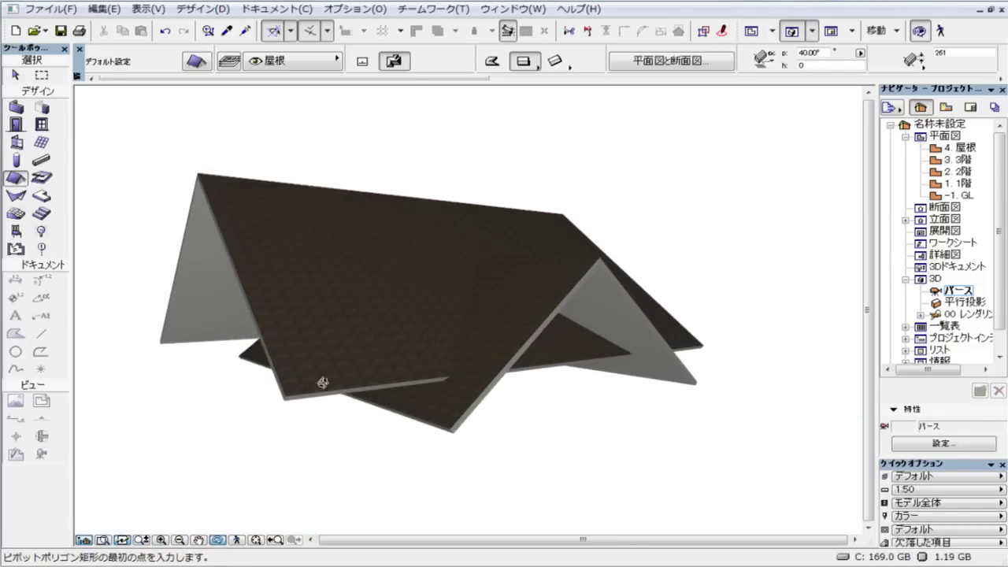
pyautogui.click(205, 10)
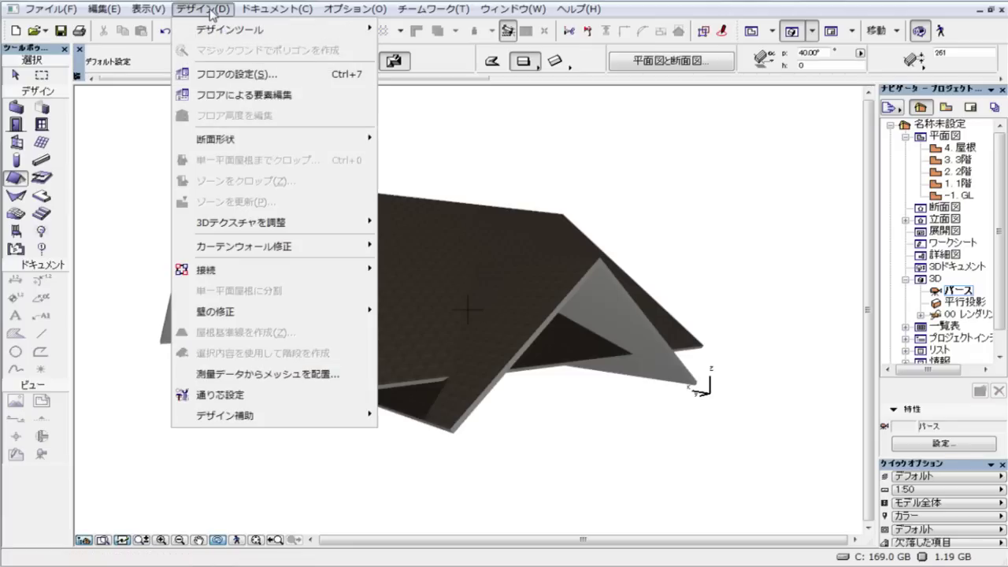
pyautogui.moveTo(206, 269)
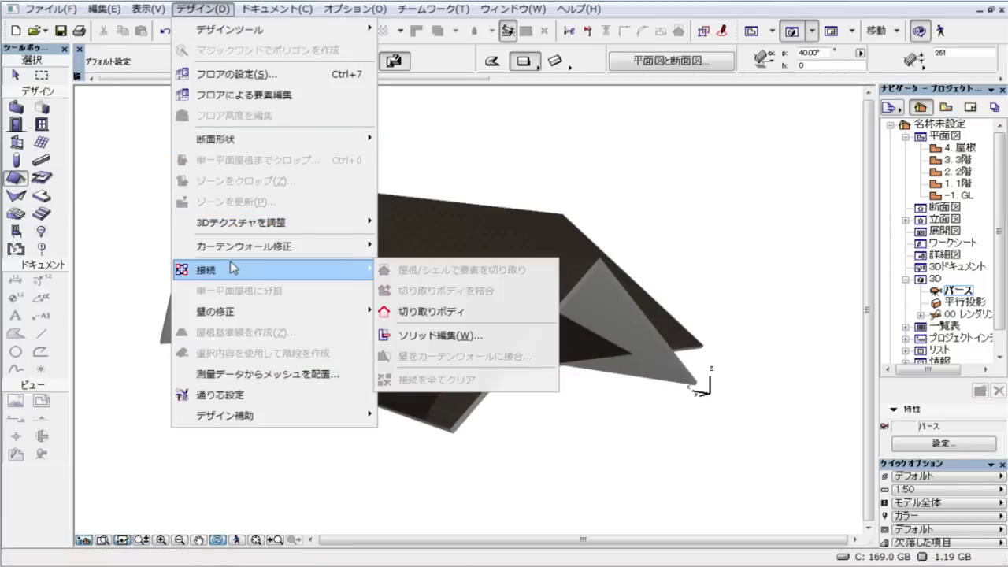
pyautogui.click(411, 320)
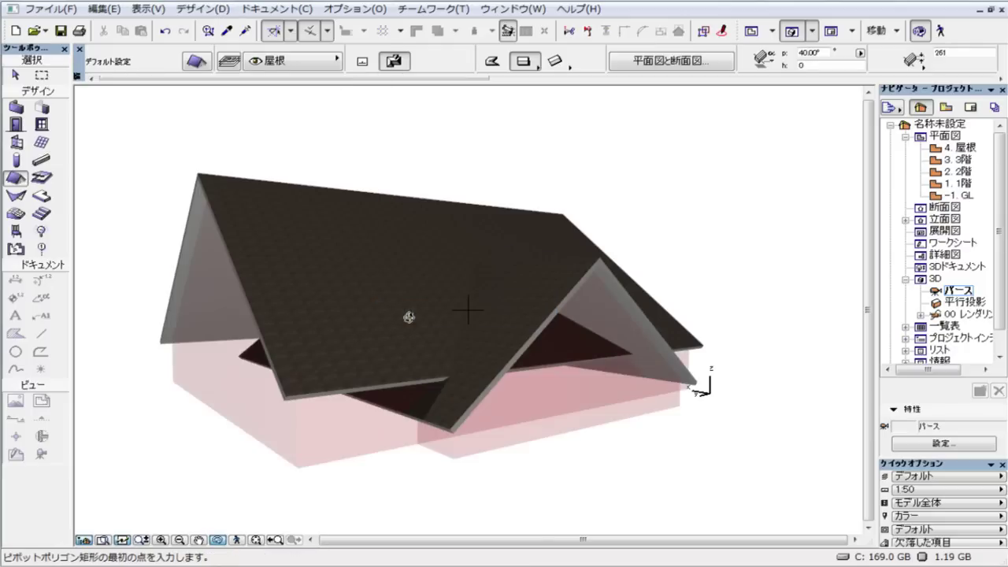
pyautogui.moveTo(388, 378)
pyautogui.keyDown('shift'); pyautogui.mouseDown(button='middle')
pyautogui.moveTo(333, 299)
pyautogui.moveTo(336, 310)
pyautogui.moveTo(245, 338)
pyautogui.moveTo(317, 391)
pyautogui.moveTo(355, 386)
pyautogui.moveTo(318, 389)
pyautogui.moveTo(236, 480)
pyautogui.mouseUp(button='middle'); pyautogui.keyUp('shift')
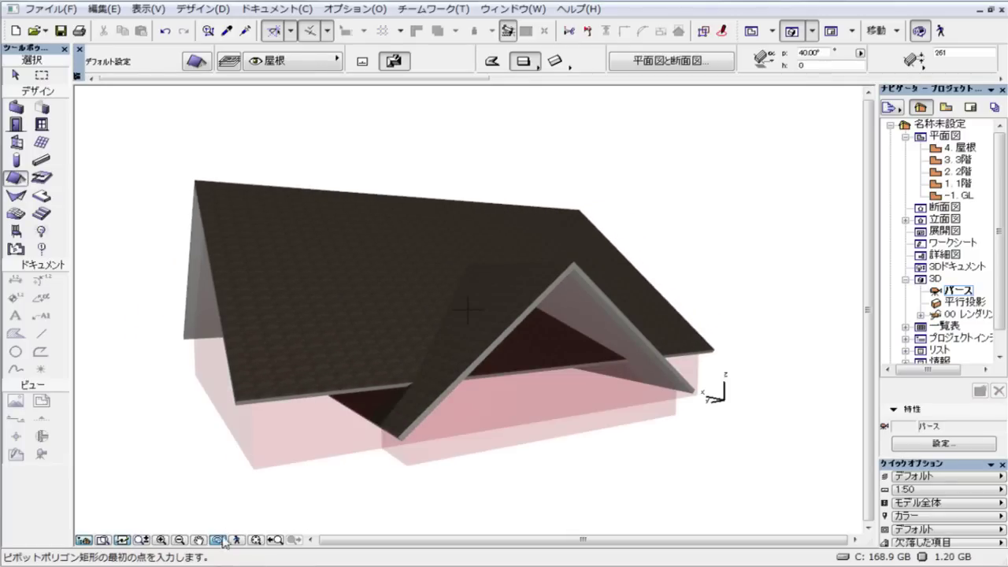
pyautogui.press('o')
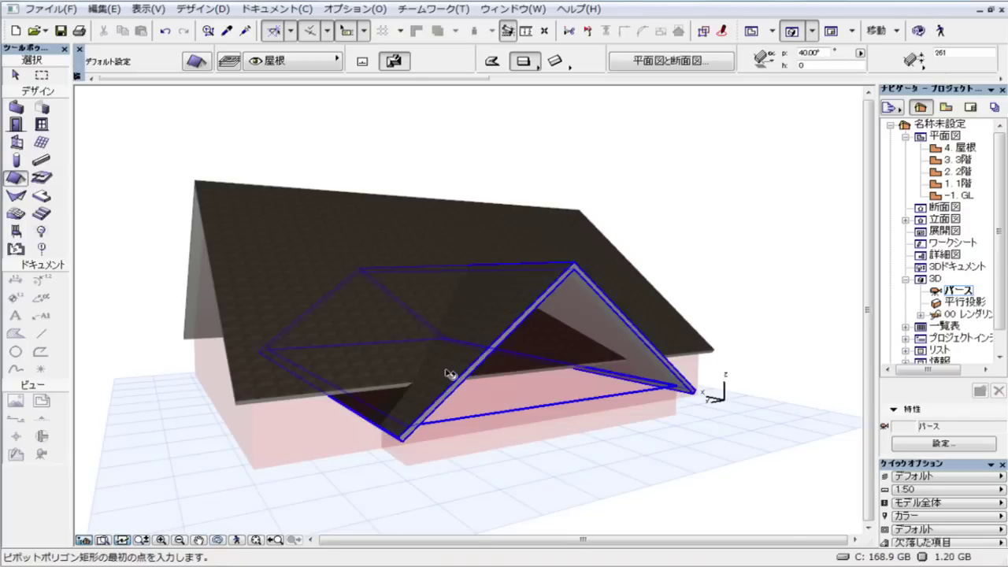
# - Select both roofs and apply Trim Elements to Roof/Shell using the current selection
pyautogui.keyDown('shift'); pyautogui.click(387, 345); pyautogui.keyUp('shift')
pyautogui.keyDown('shift'); pyautogui.click(304, 219); pyautogui.keyUp('shift')
pyautogui.rightClick(302, 202)
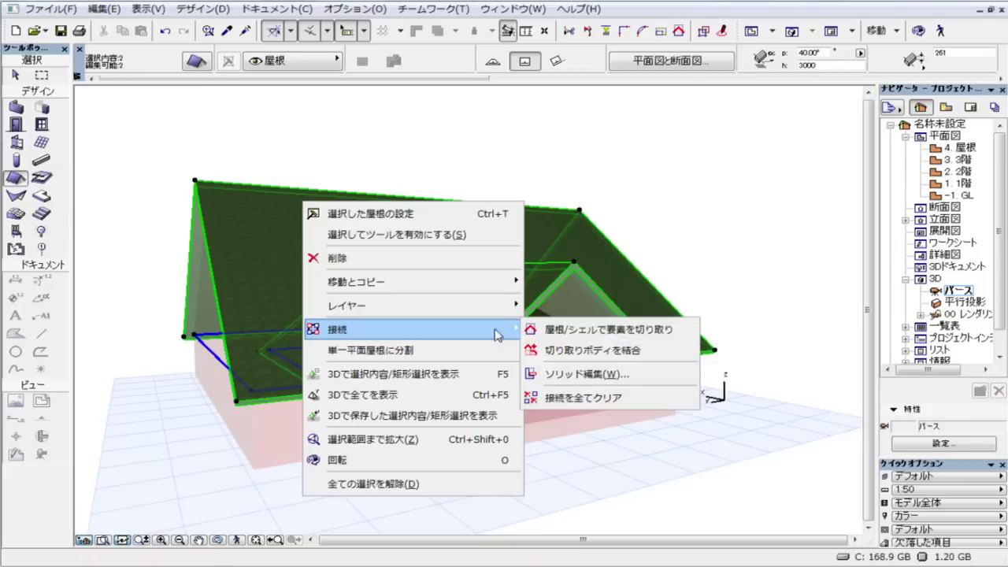
pyautogui.moveTo(409, 330)
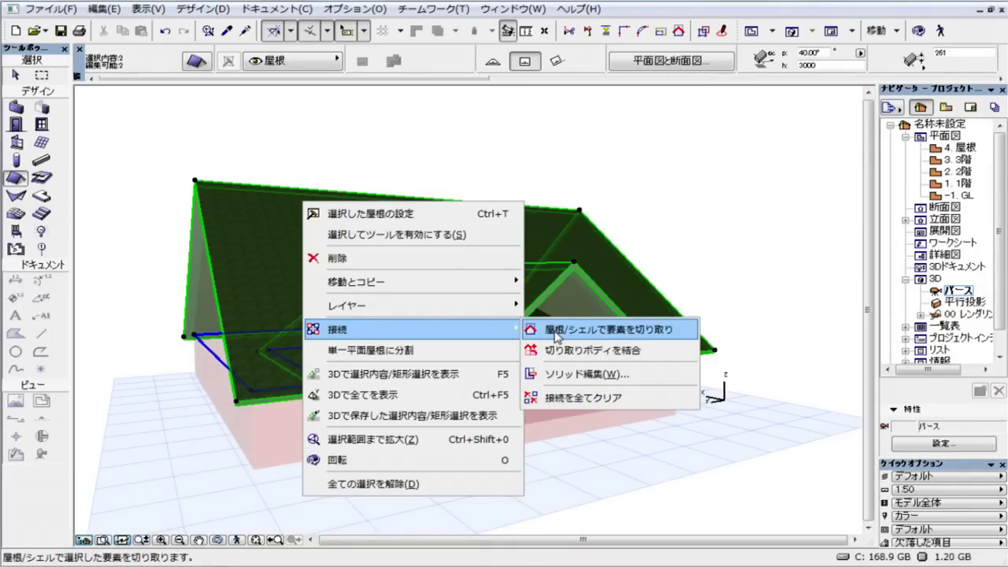
pyautogui.click(555, 334)
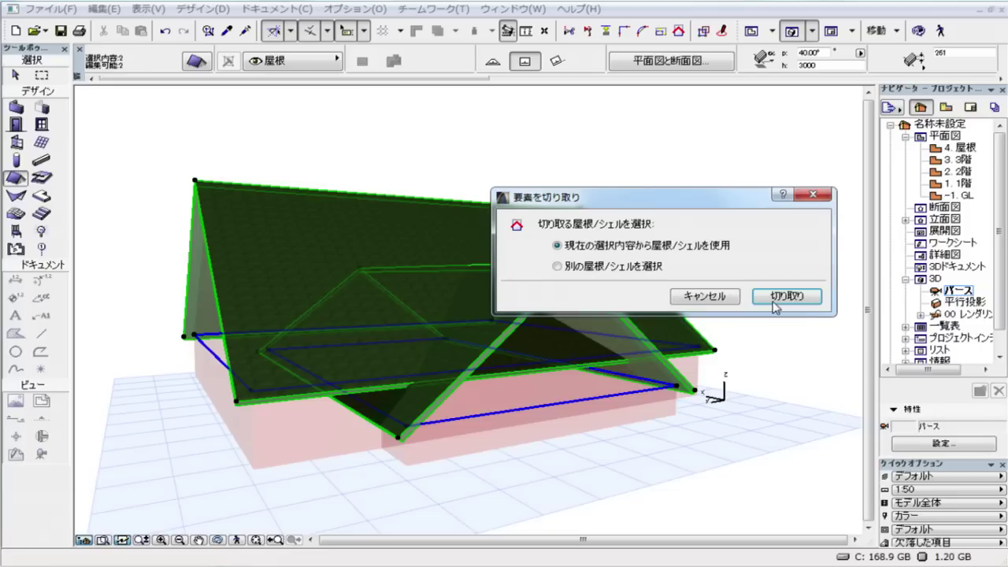
pyautogui.click(775, 296)
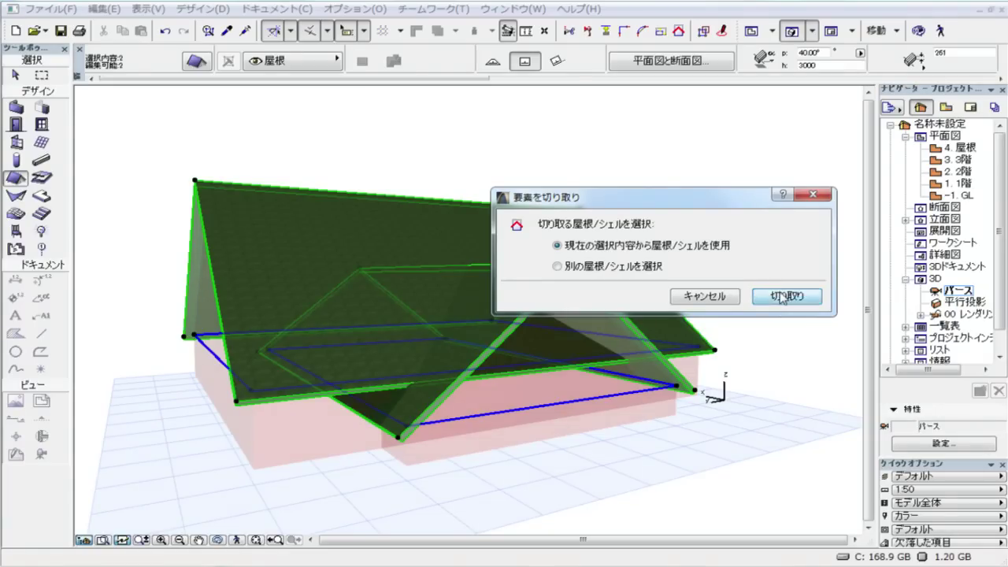
pyautogui.press('Escape')
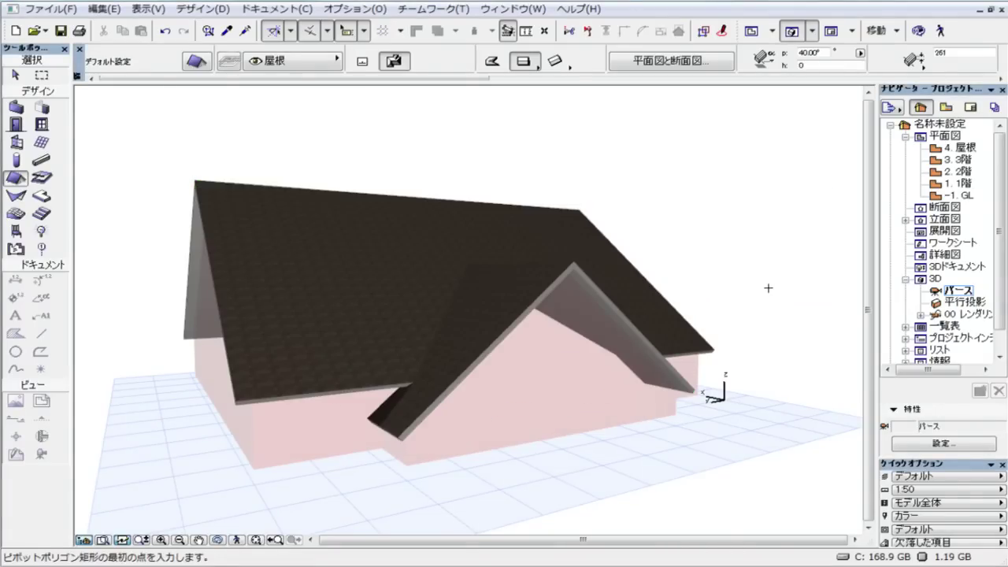
pyautogui.click(217, 540)
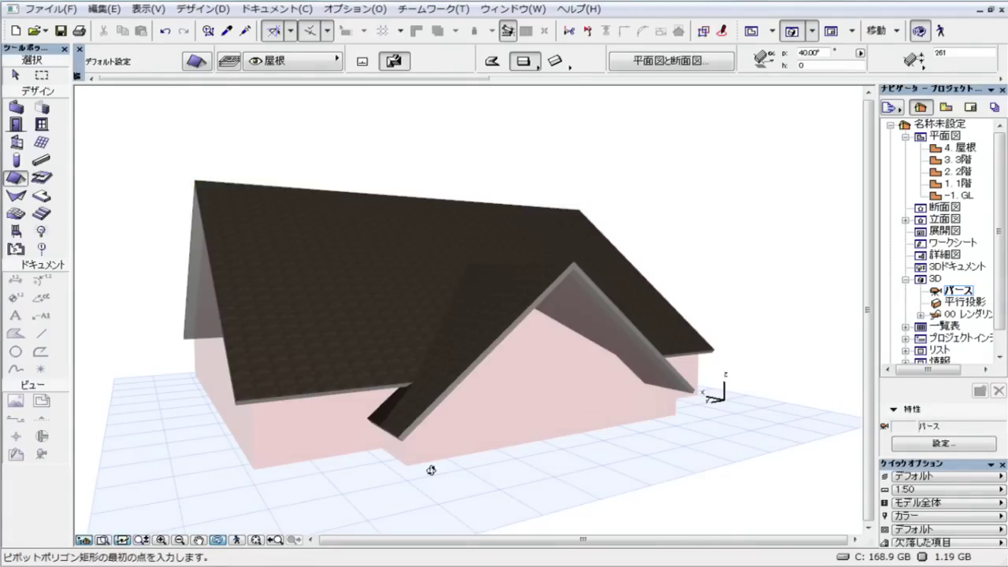
pyautogui.moveTo(415, 407)
pyautogui.mouseDown()
pyautogui.moveTo(371, 387)
pyautogui.moveTo(374, 371)
pyautogui.moveTo(500, 401)
pyautogui.moveTo(484, 438)
pyautogui.mouseUp()
pyautogui.press('F2')
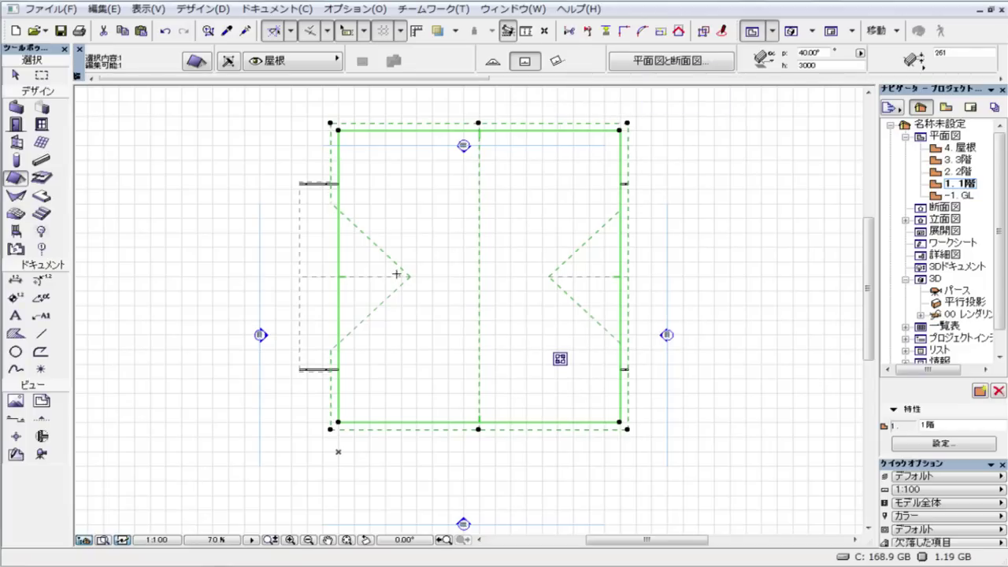
pyautogui.press('Escape')
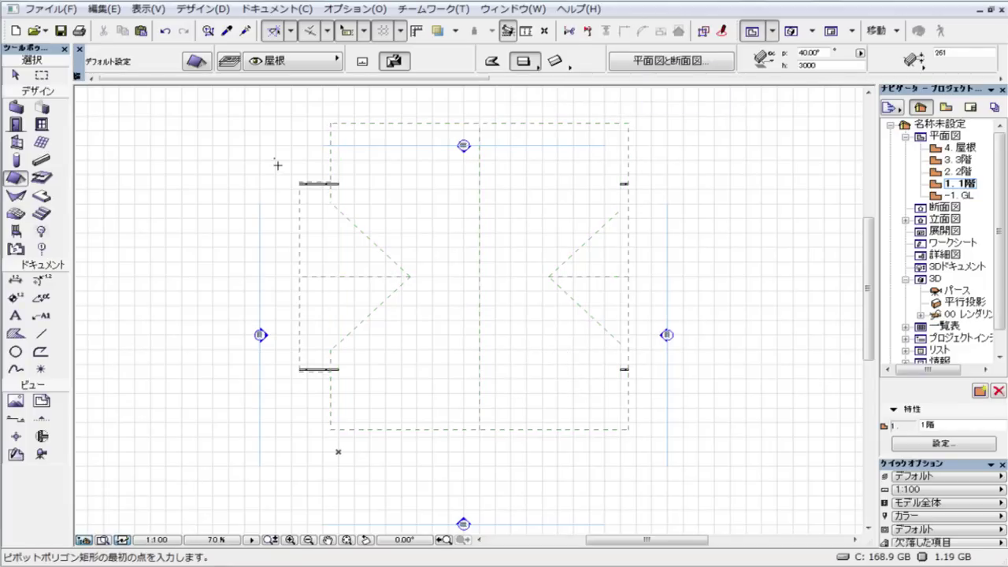
pyautogui.click(300, 183)
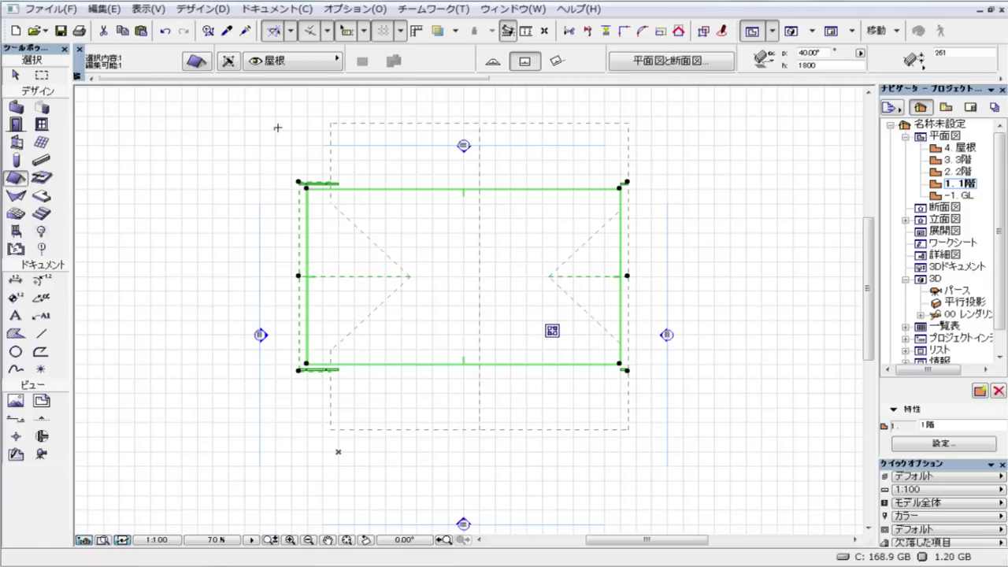
pyautogui.press('F3')
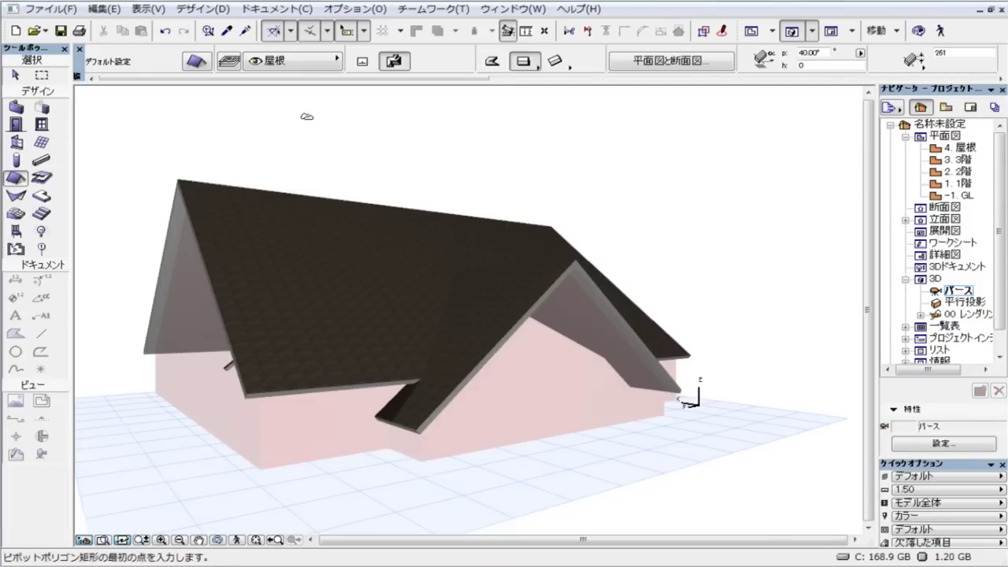
# - Offset the small front gable roof's side and front edges to match the pink building outline
pyautogui.keyDown('shift'); pyautogui.click(522, 301); pyautogui.keyUp('shift')
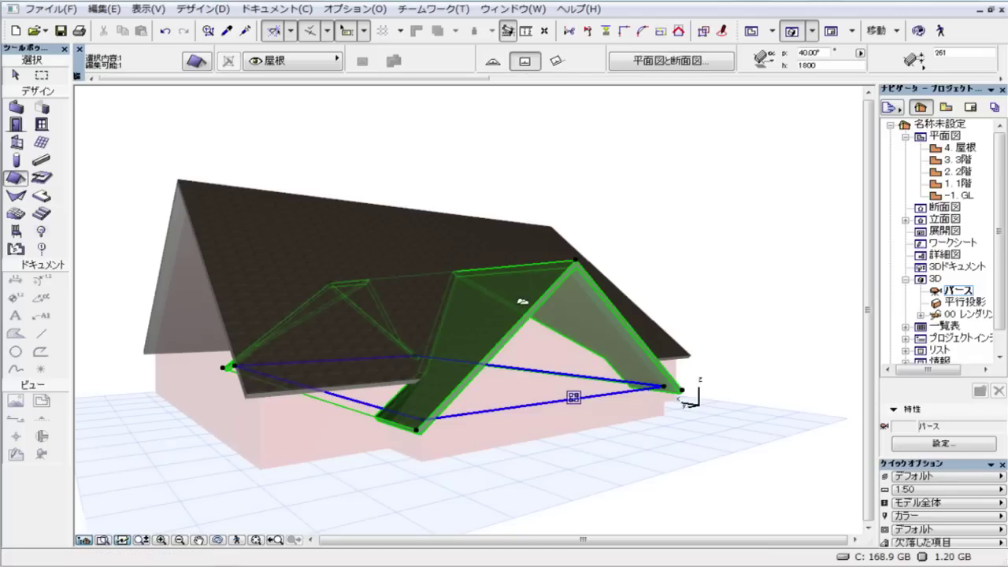
pyautogui.click(527, 407)
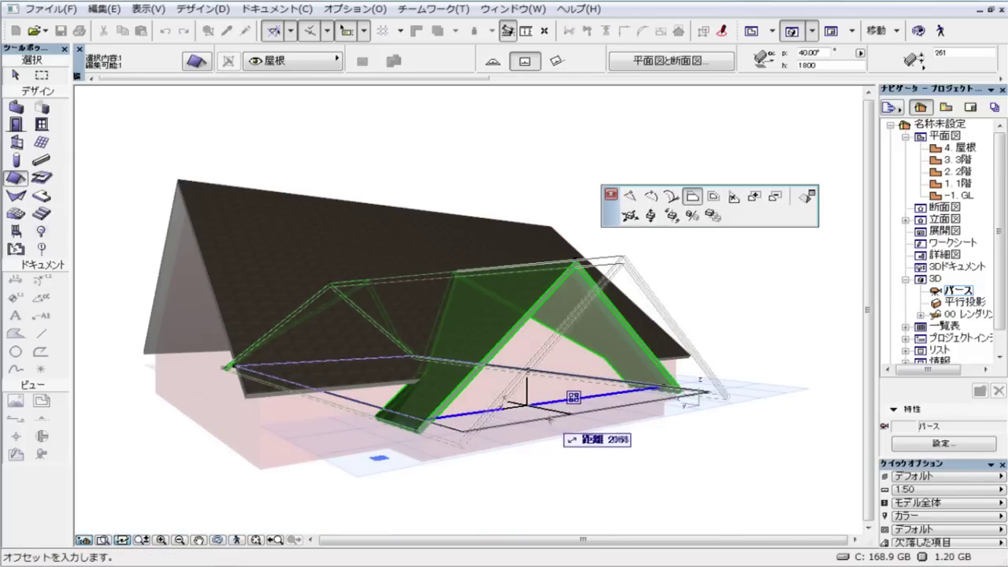
pyautogui.click(687, 400)
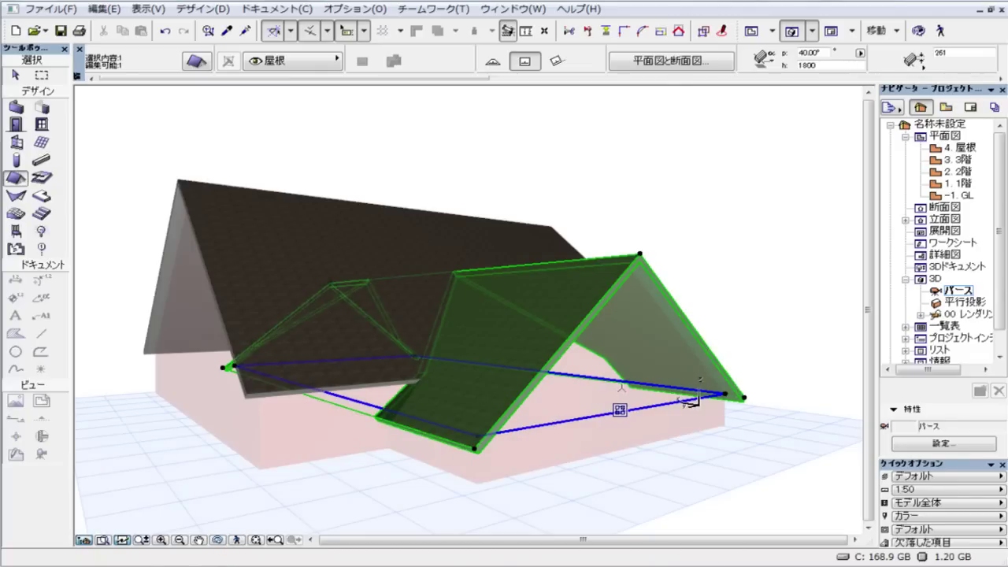
pyautogui.click(601, 416)
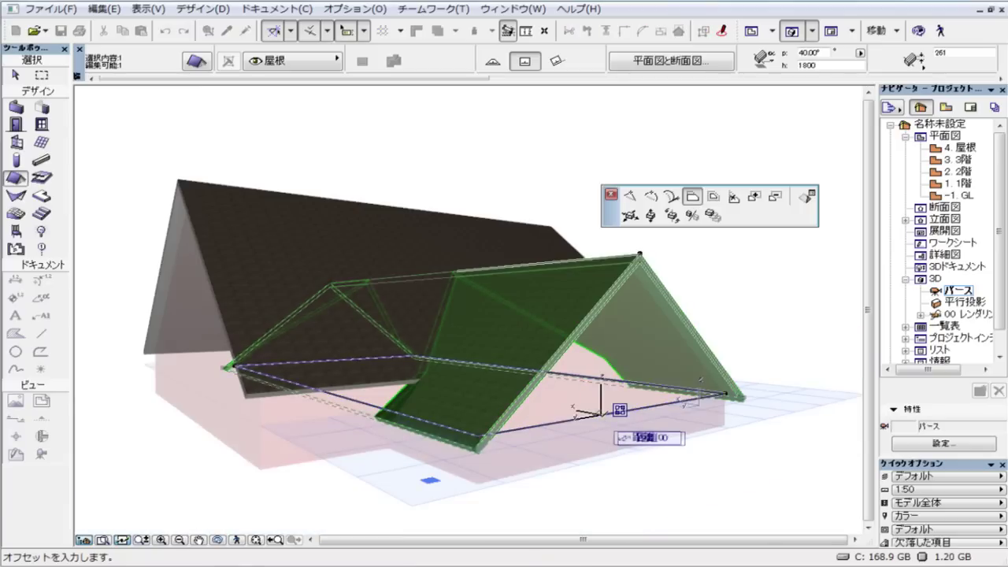
pyautogui.click(503, 391)
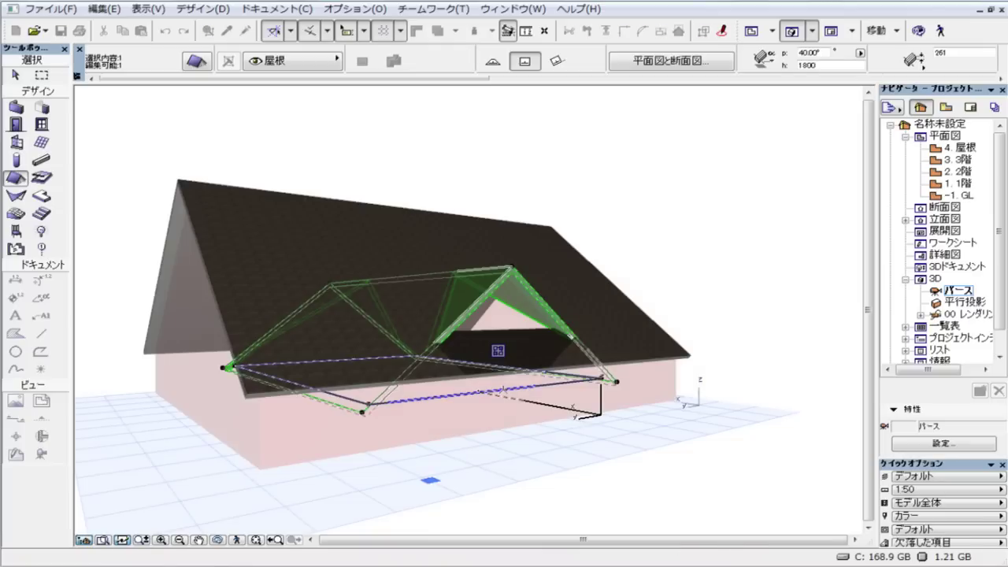
pyautogui.click(490, 388)
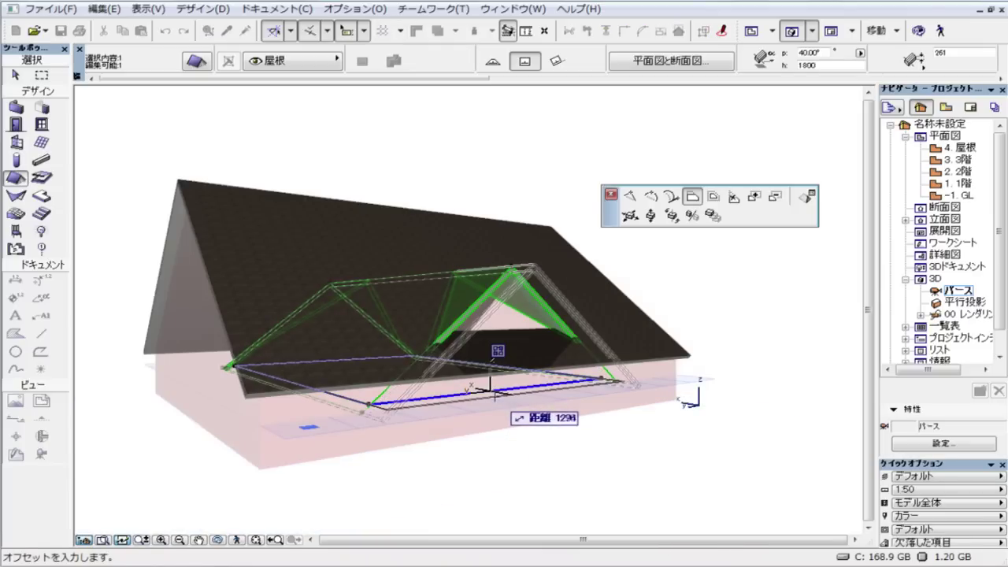
pyautogui.click(497, 397)
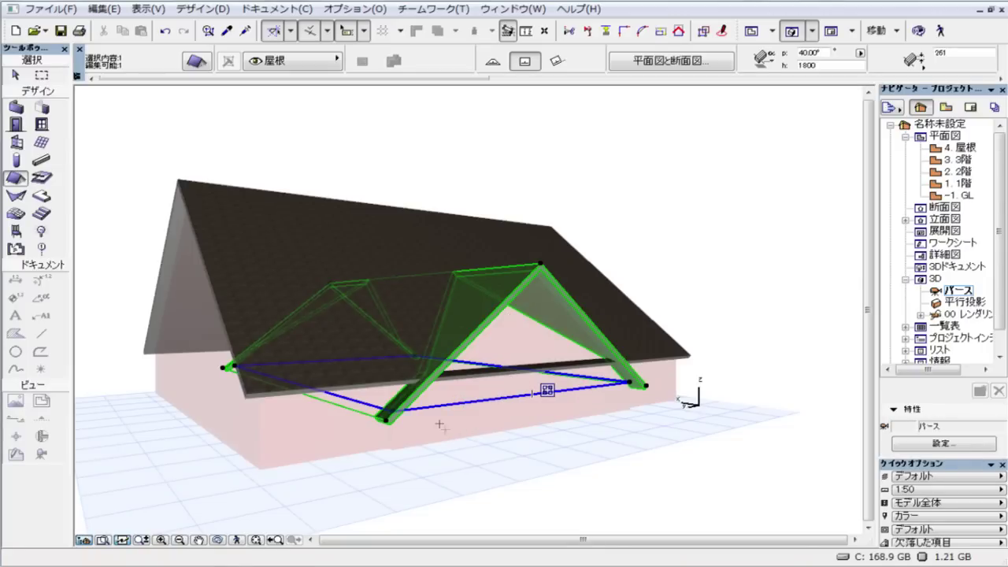
pyautogui.keyDown('shift'); pyautogui.click(362, 212); pyautogui.keyUp('shift')
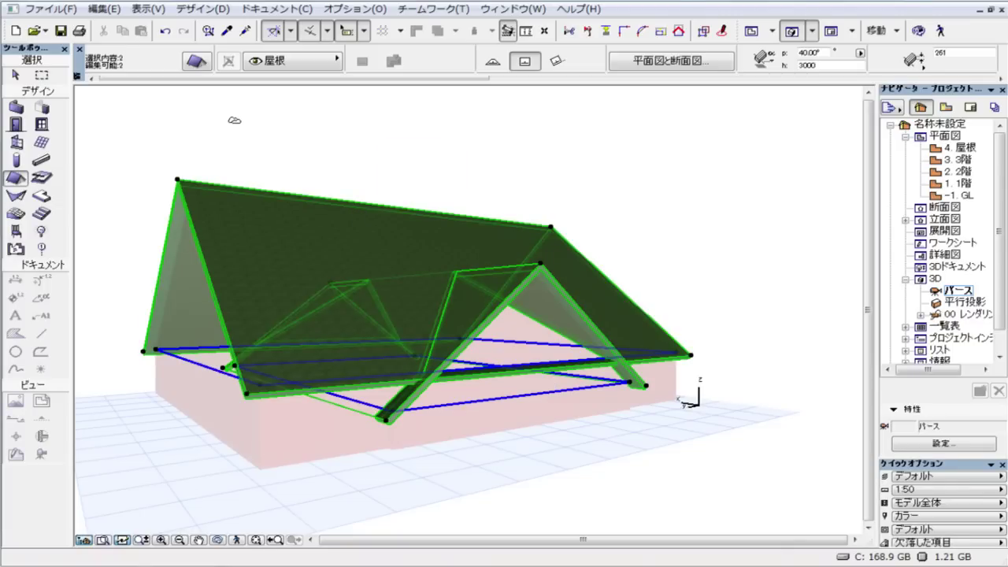
# - Set the trimming body (切り取りボディ) of both roofs to 輪郭の下部 in Roof Settings
pyautogui.click(201, 63)
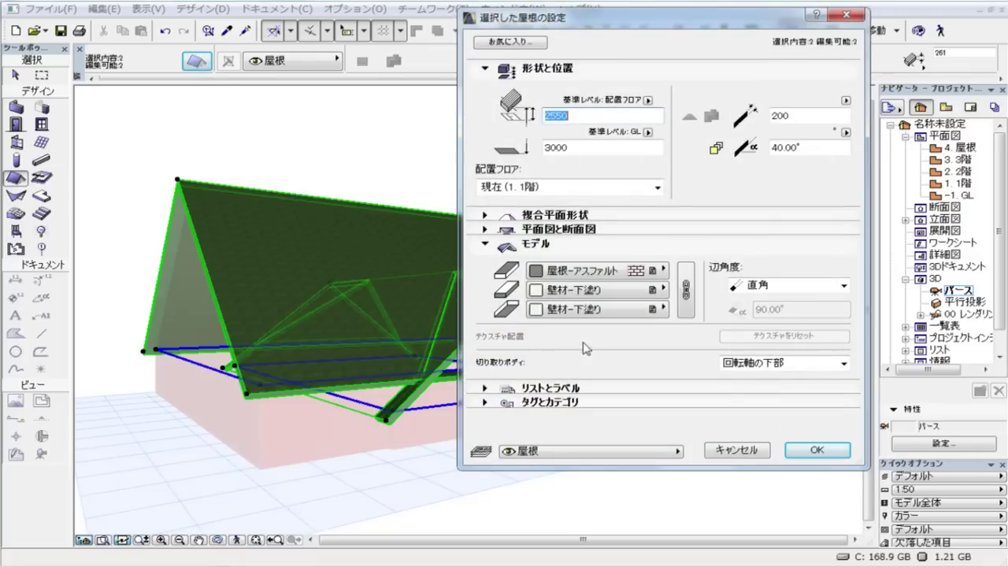
pyautogui.click(758, 367)
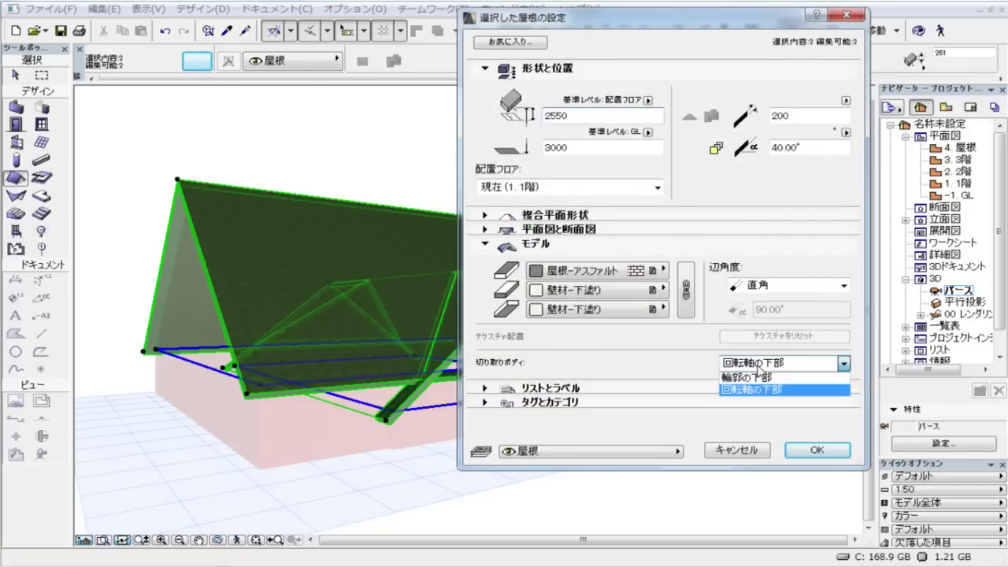
pyautogui.click(758, 378)
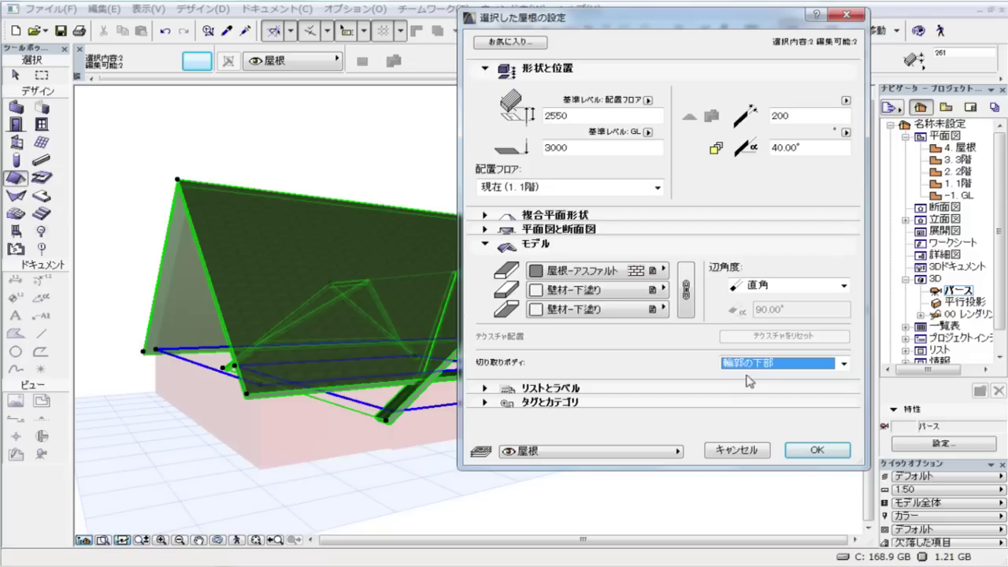
pyautogui.click(818, 452)
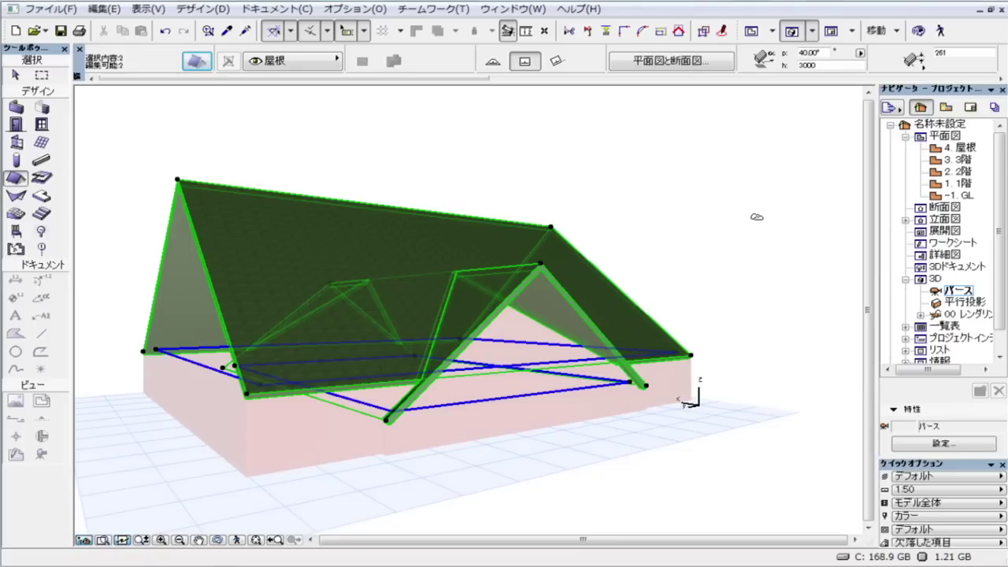
pyautogui.press('Escape')
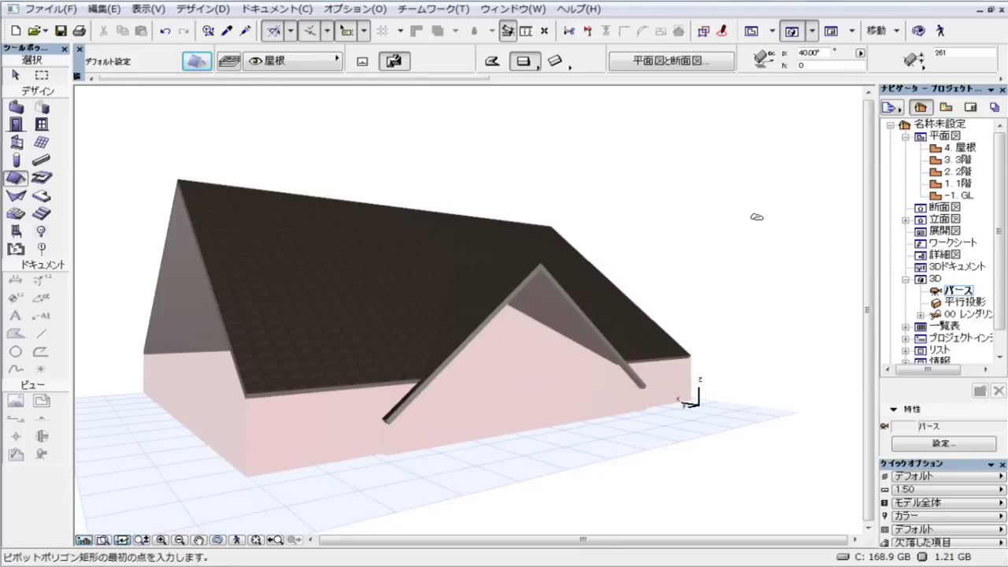
# - Raise the front gable roof's ridge point up to meet the main roof's ridge
pyautogui.moveTo(394, 472)
pyautogui.keyDown('shift'); pyautogui.mouseDown(button='middle')
pyautogui.moveTo(357, 432)
pyautogui.moveTo(473, 401)
pyautogui.moveTo(439, 432)
pyautogui.moveTo(436, 421)
pyautogui.moveTo(488, 450)
pyautogui.mouseUp(button='middle'); pyautogui.keyUp('shift')
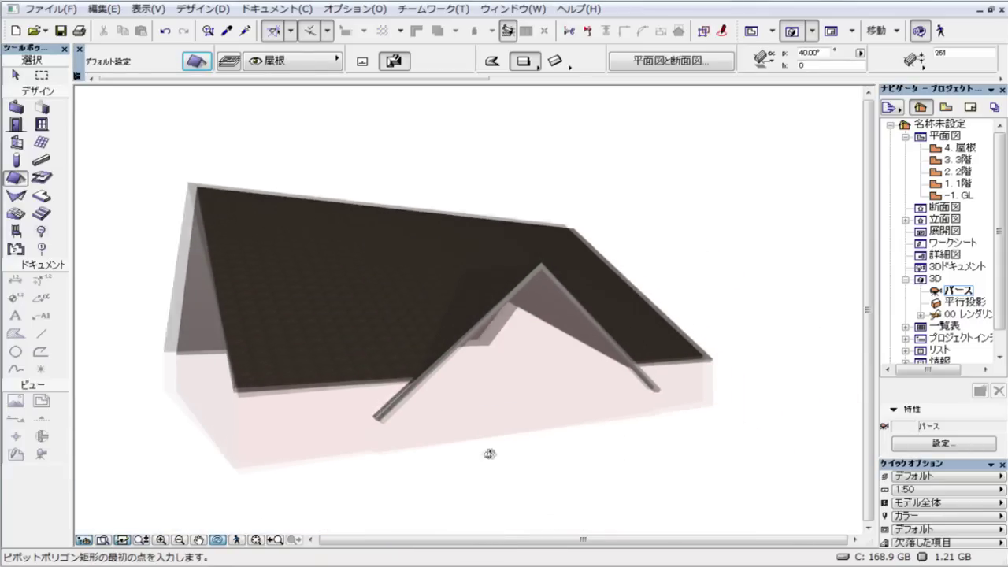
pyautogui.click(217, 540)
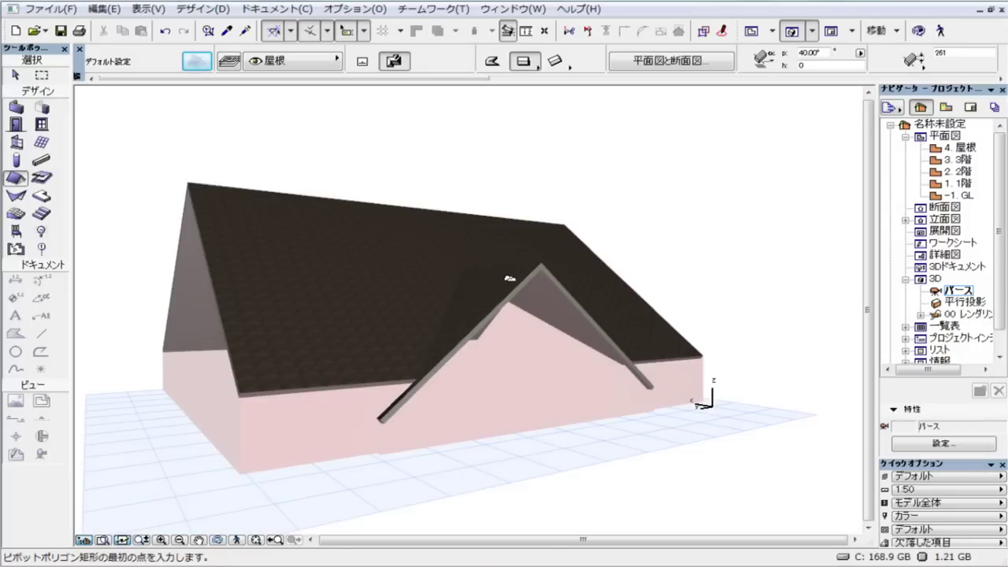
pyautogui.click(532, 280)
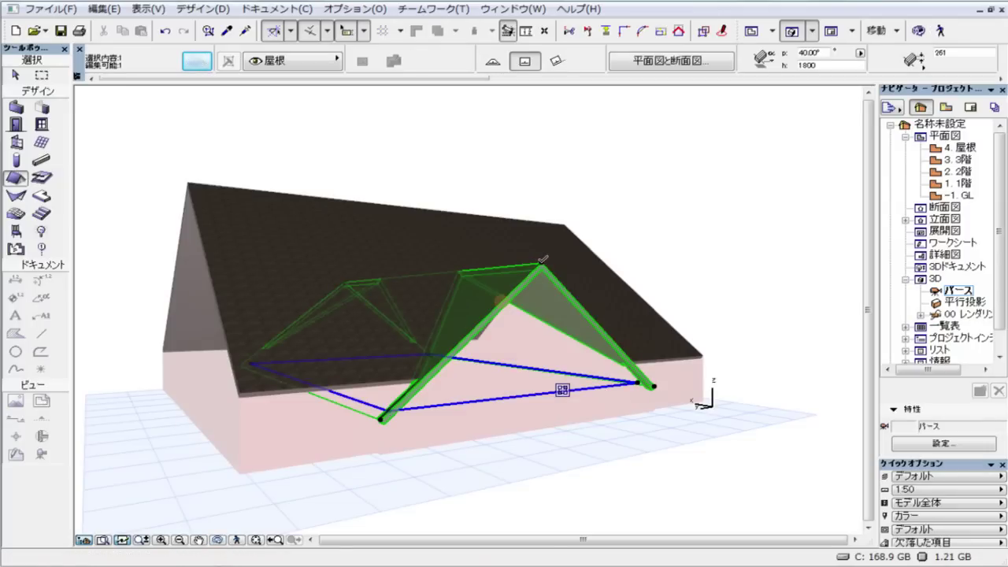
pyautogui.click(541, 264)
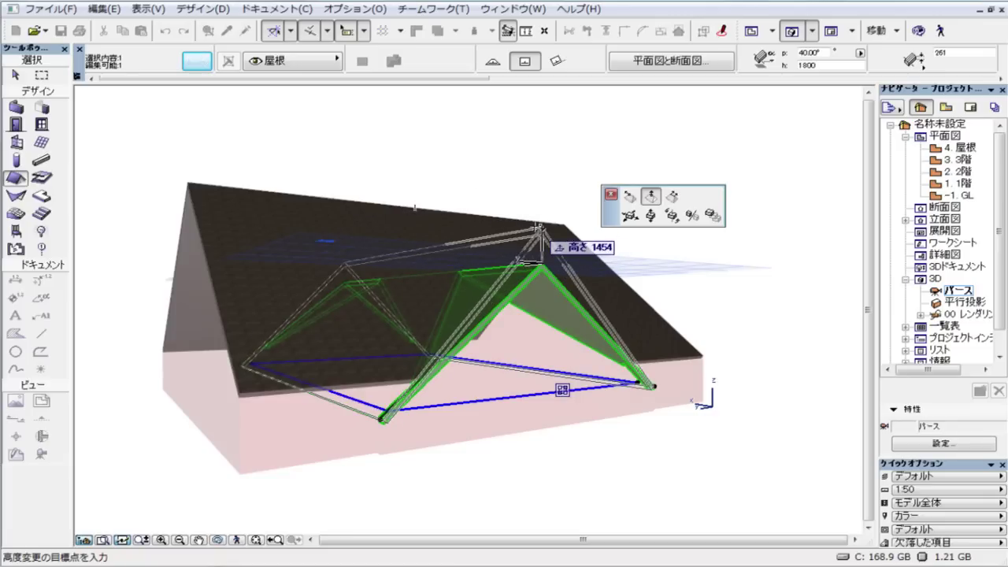
pyautogui.click(538, 227)
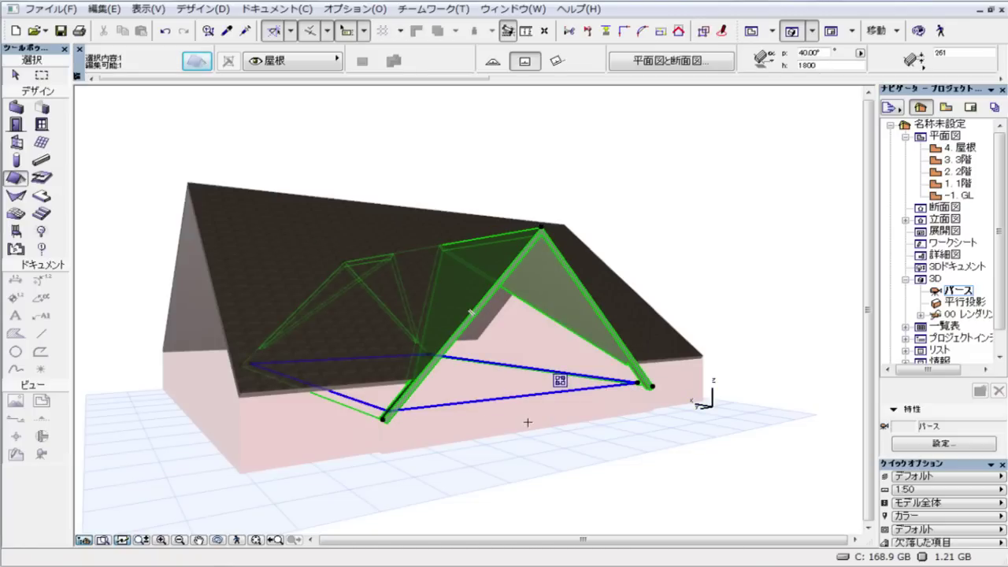
pyautogui.press('Escape')
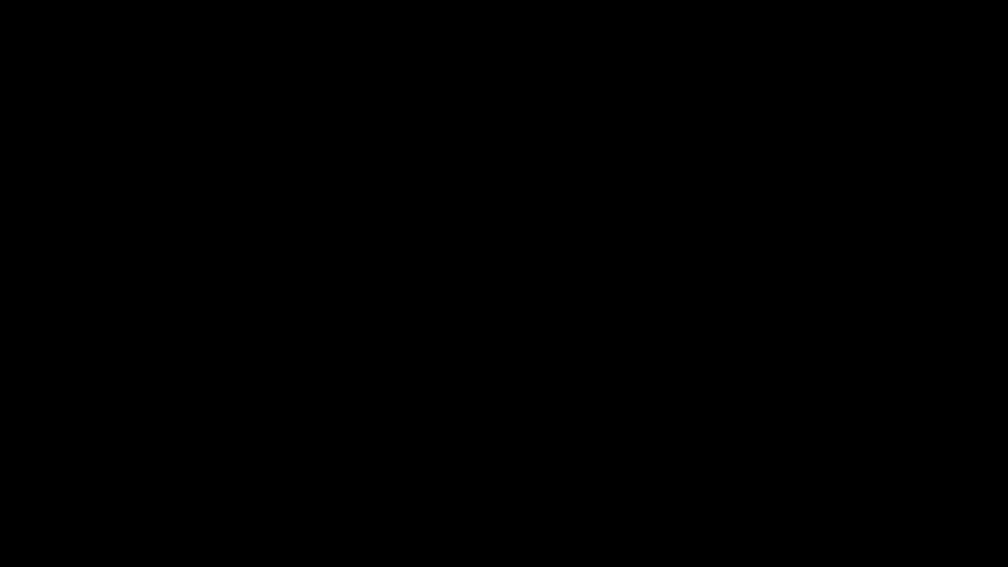